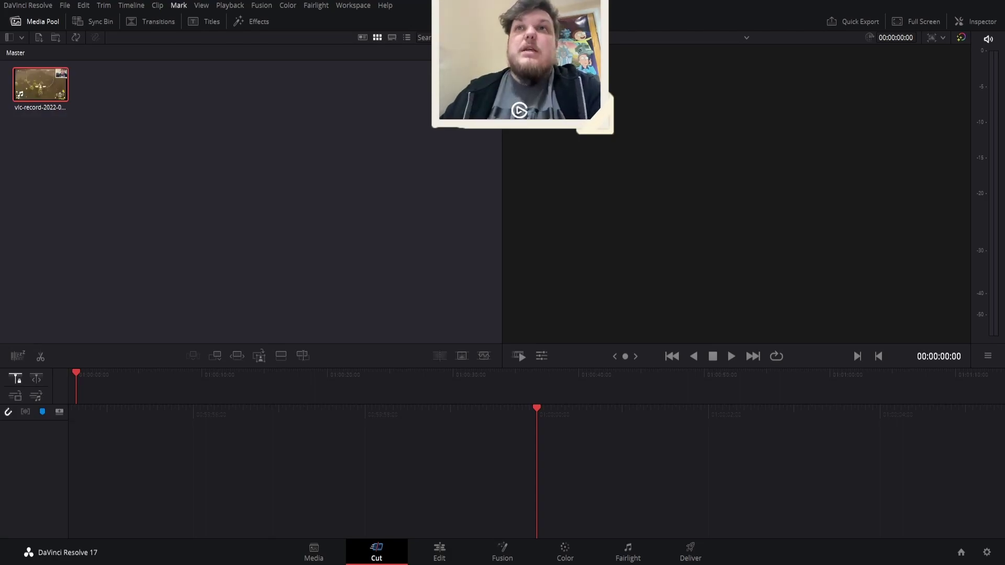
Switch to the Edit page now that the vlc-record gameplay clip is in the Media Pool
{"action": "left_click", "coordinate": [449, 555]}
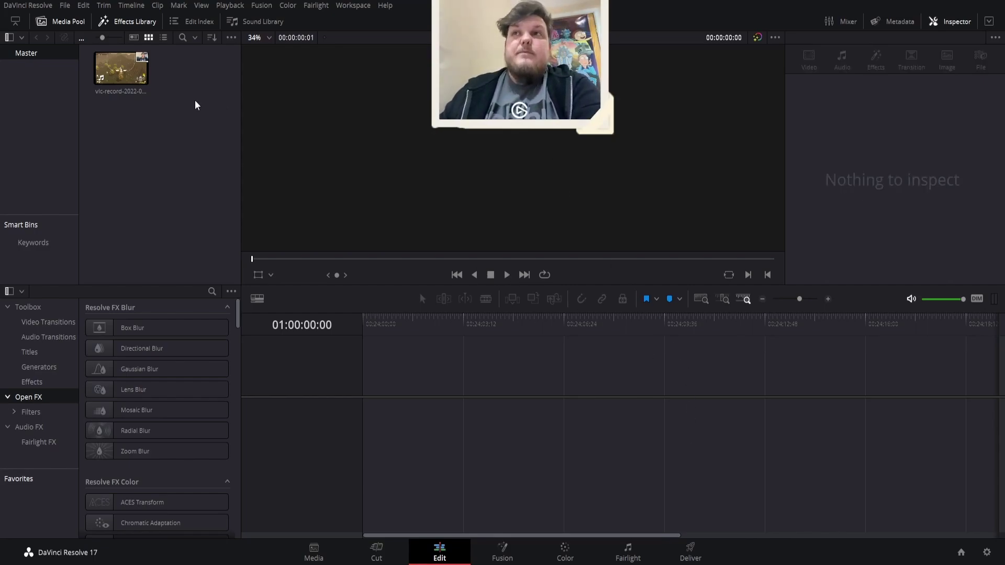
Select the vlc-record gameplay clip in the Media Pool for preview
{"action": "left_click", "coordinate": [137, 86]}
Place the vlc-record clip on a new Timeline 1 in Video 1 and Audio 1
{"action": "left_click_drag", "start_coordinate": [380, 383], "coordinate": [365, 411]}
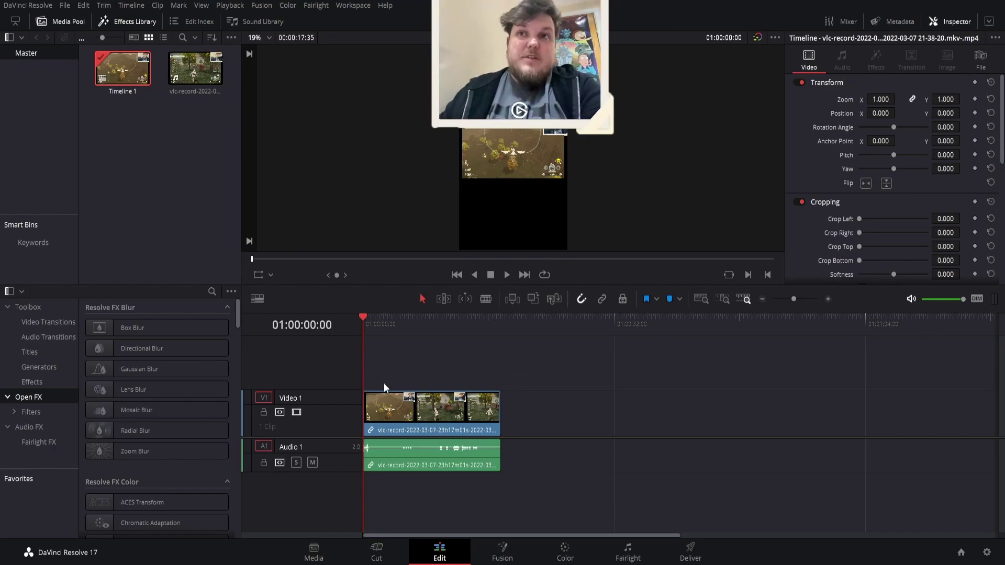
Apply Gaussian Blur to the Video 1 gameplay clip
{"action": "left_click_drag", "start_coordinate": [167, 369], "coordinate": [400, 421]}
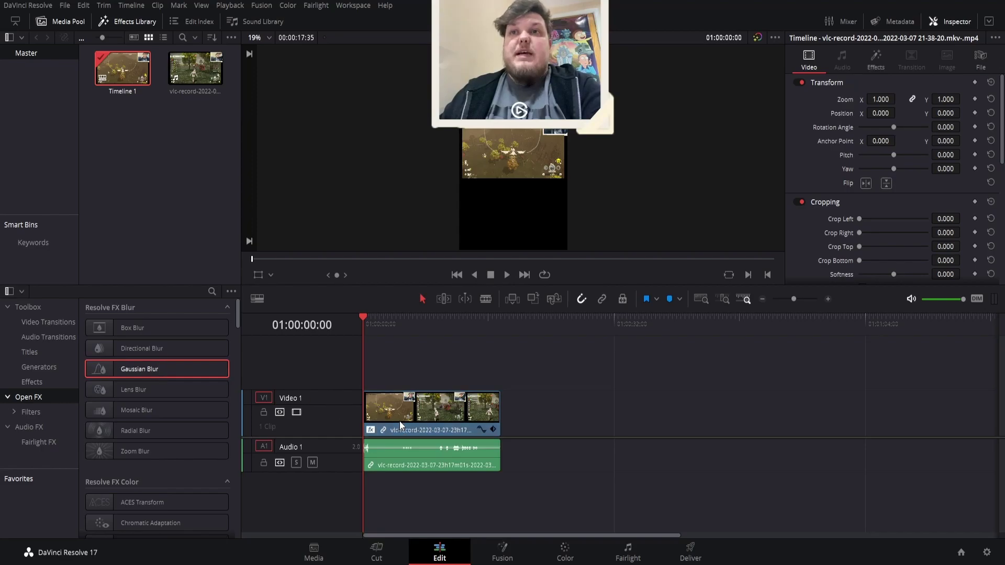
Set the Video 1 clip's zoom to 3.5
{"action": "left_click", "coordinate": [881, 99]}
{"action": "type", "text": "3.5"}
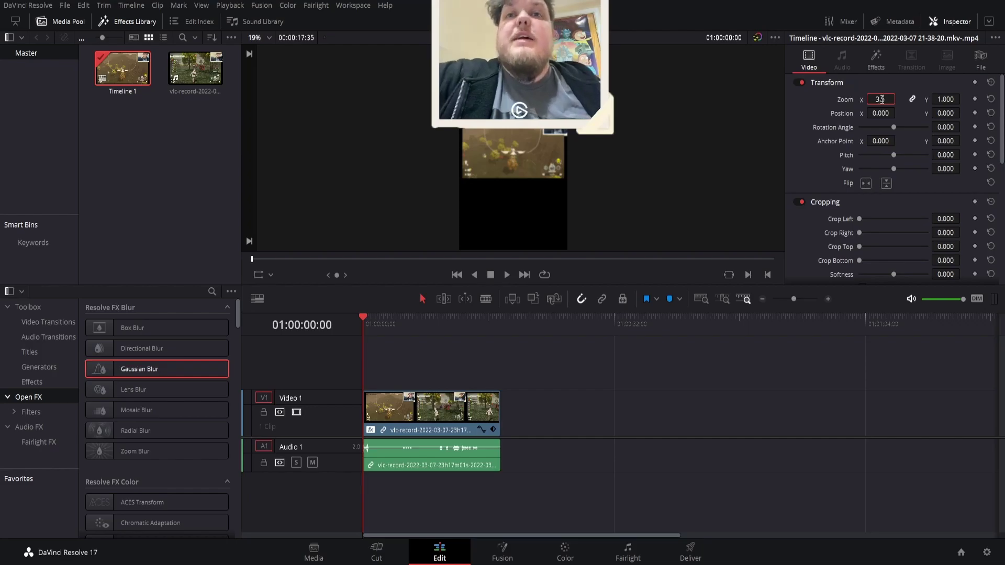
{"action": "key", "text": "Return"}
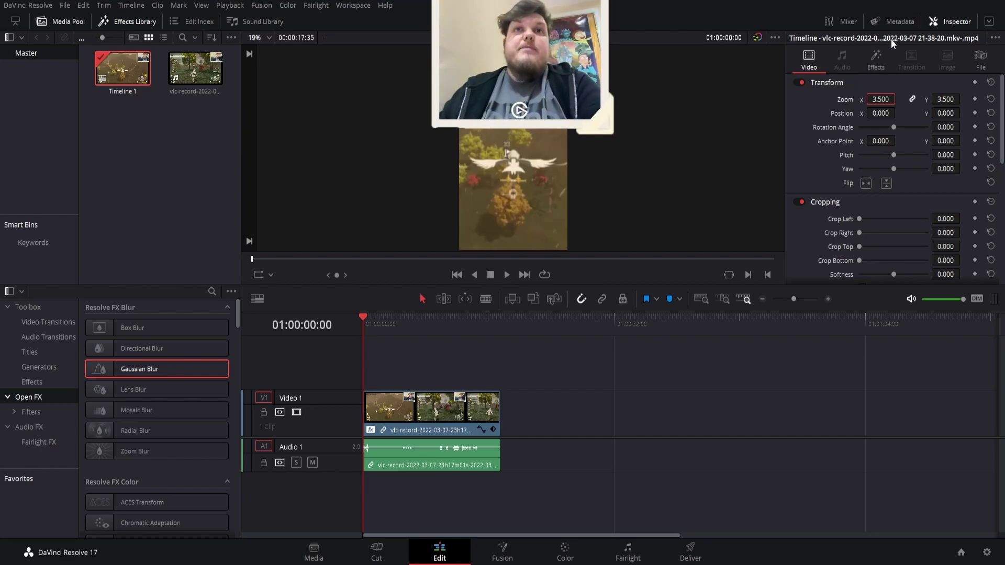
Raise the Gaussian Blur horizontal strength to 0.6, then deselect the clip
{"action": "left_click", "coordinate": [876, 58]}
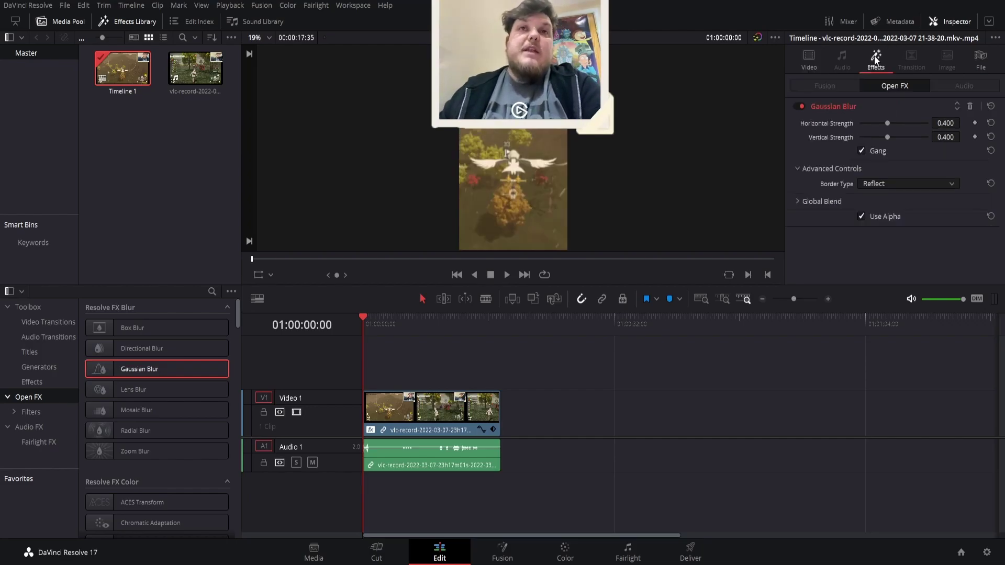
{"action": "left_click", "coordinate": [952, 123]}
{"action": "type", "text": "0."}
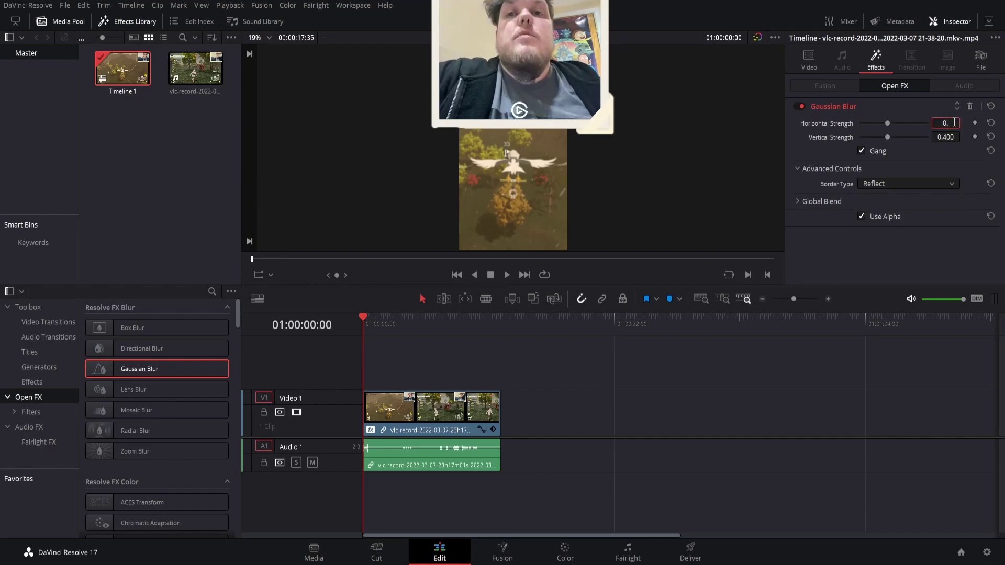
{"action": "type", "text": "6"}
{"action": "key", "text": "Return"}
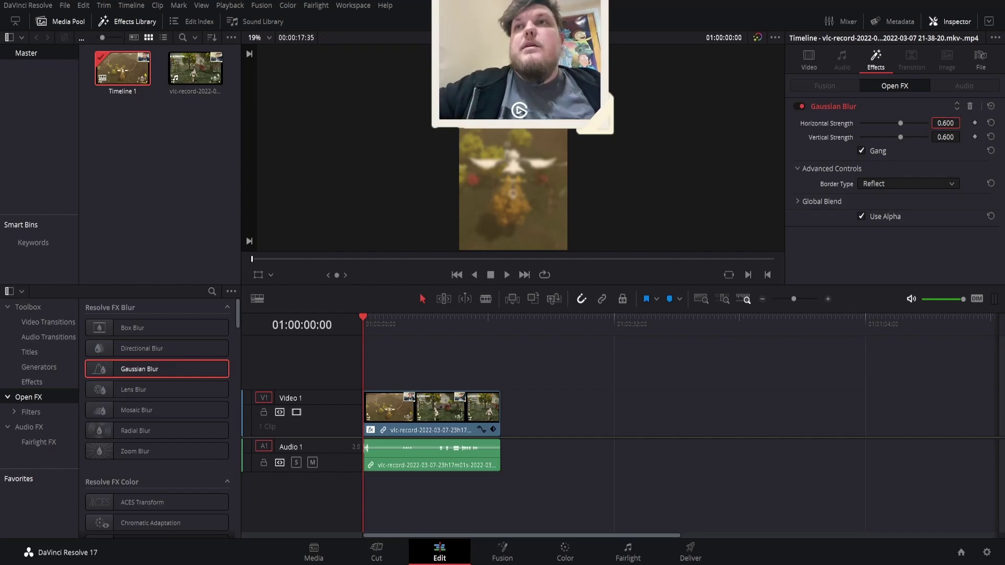
{"action": "left_click", "coordinate": [122, 68]}
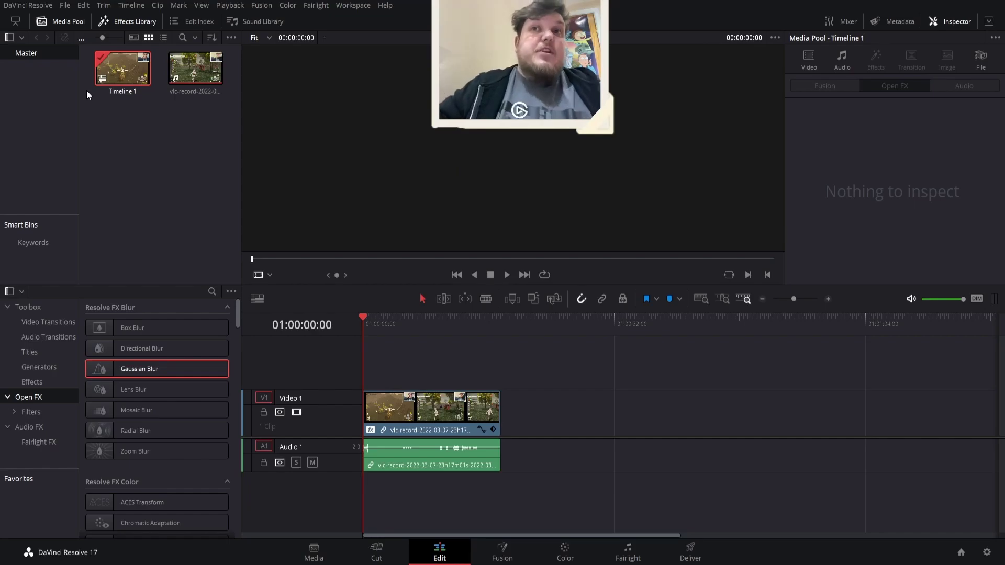
Stack a second copy of the vlc-record clip on Video 2 above the blurred clip
{"action": "left_click_drag", "start_coordinate": [118, 70], "coordinate": [397, 380]}
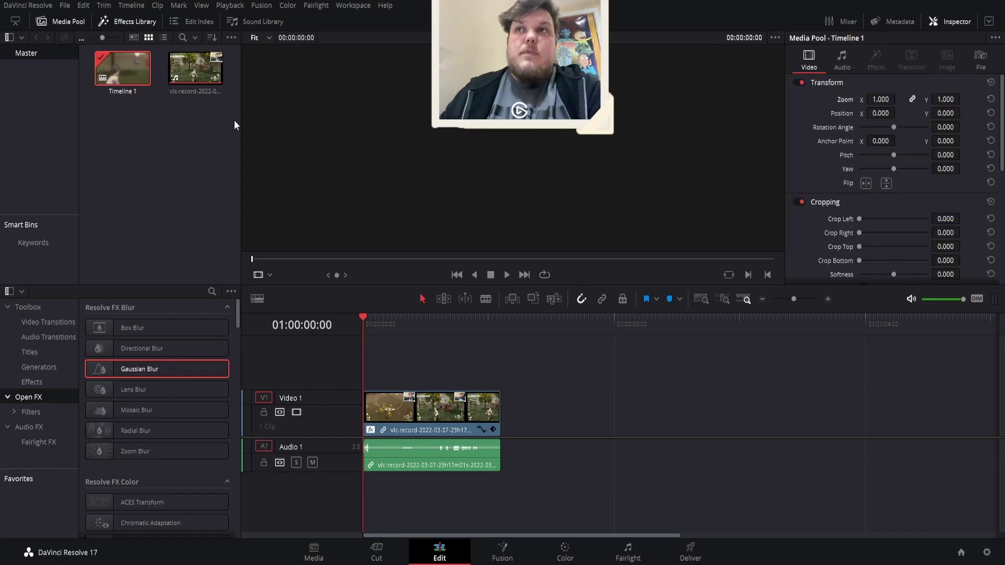
{"action": "left_click", "coordinate": [207, 87]}
{"action": "left_click_drag", "start_coordinate": [208, 86], "coordinate": [364, 382]}
Delete the duplicate Audio 2 clip and select the new Video 2 clip
{"action": "left_click", "coordinate": [436, 498]}
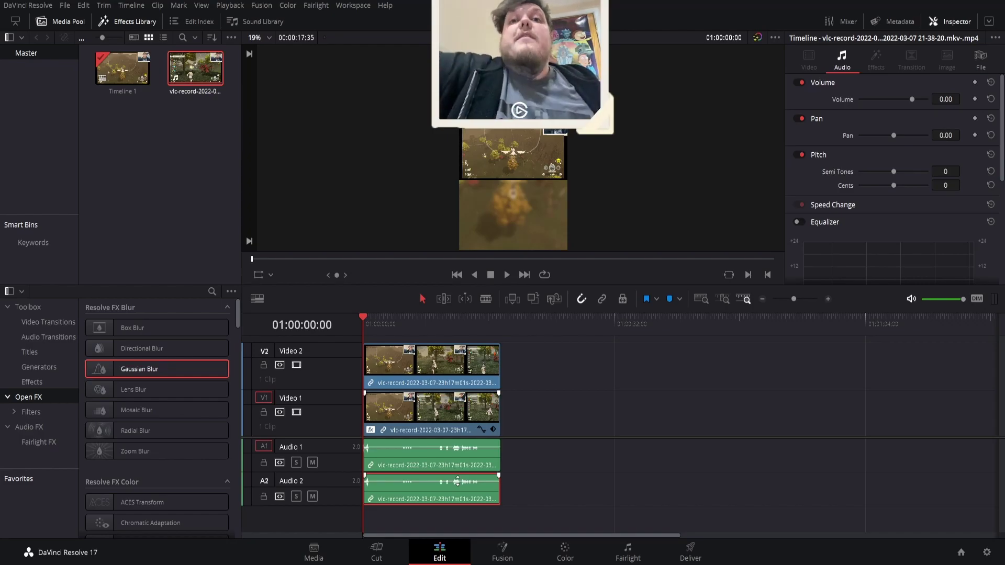
{"action": "key", "text": "Delete"}
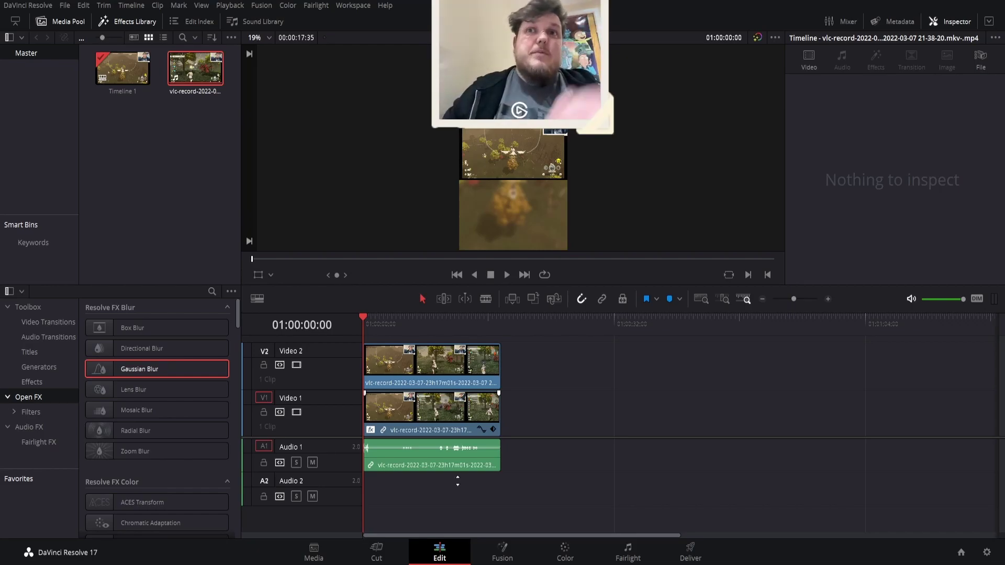
{"action": "left_click", "coordinate": [442, 368]}
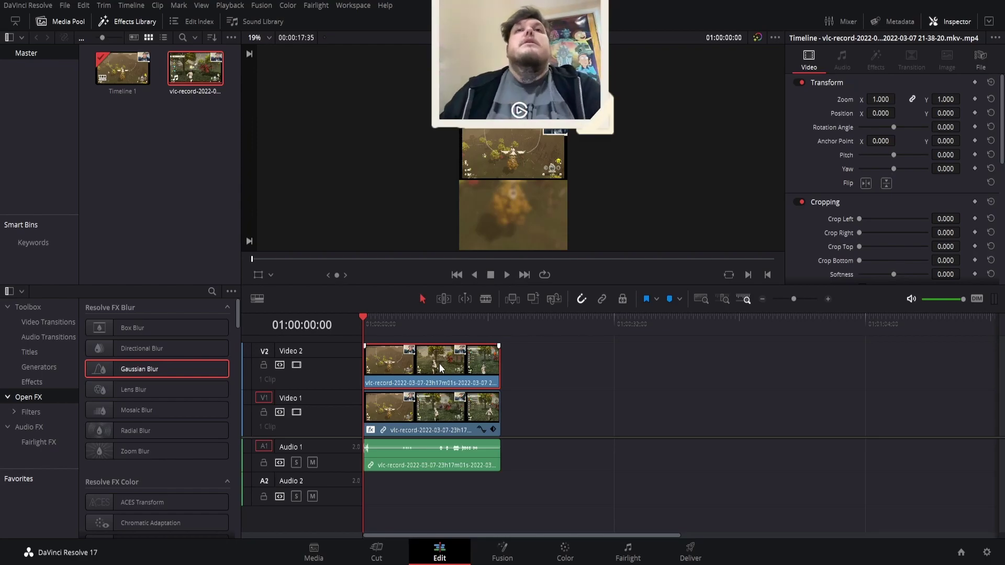
Zoom the Video 2 clip to 2 and drop a third gameplay copy at the timeline start
{"action": "left_click", "coordinate": [881, 99]}
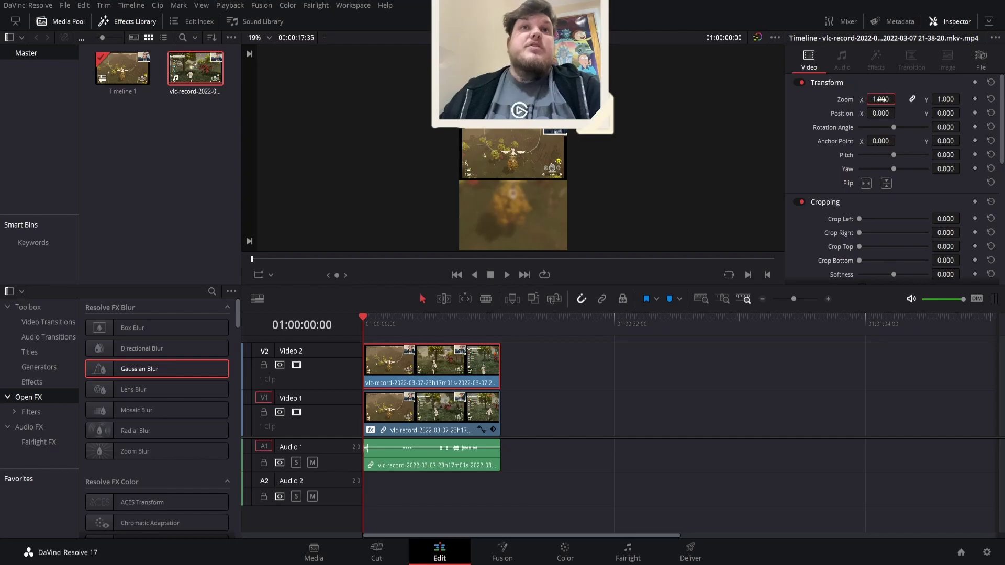
{"action": "type", "text": "2"}
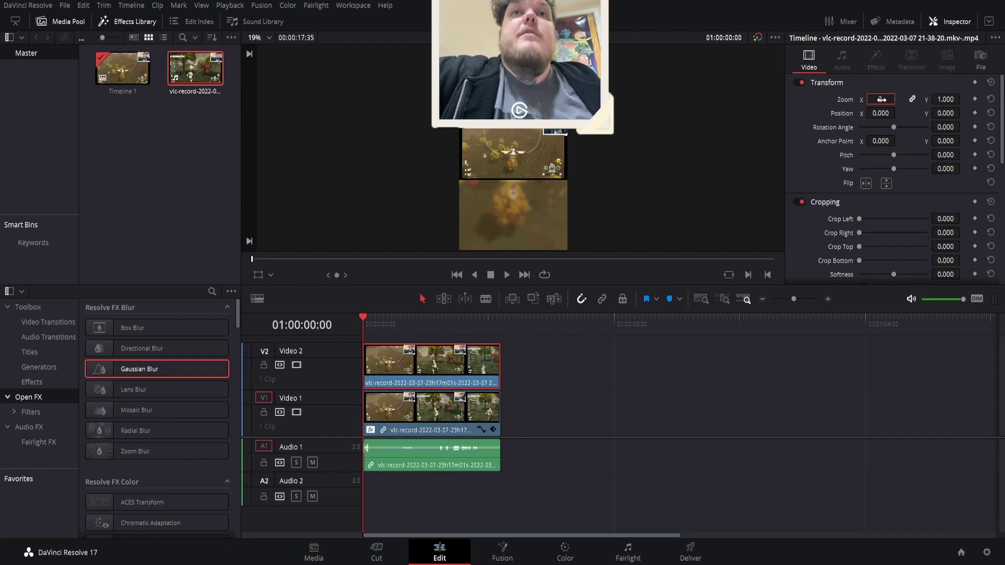
{"action": "key", "text": "Return"}
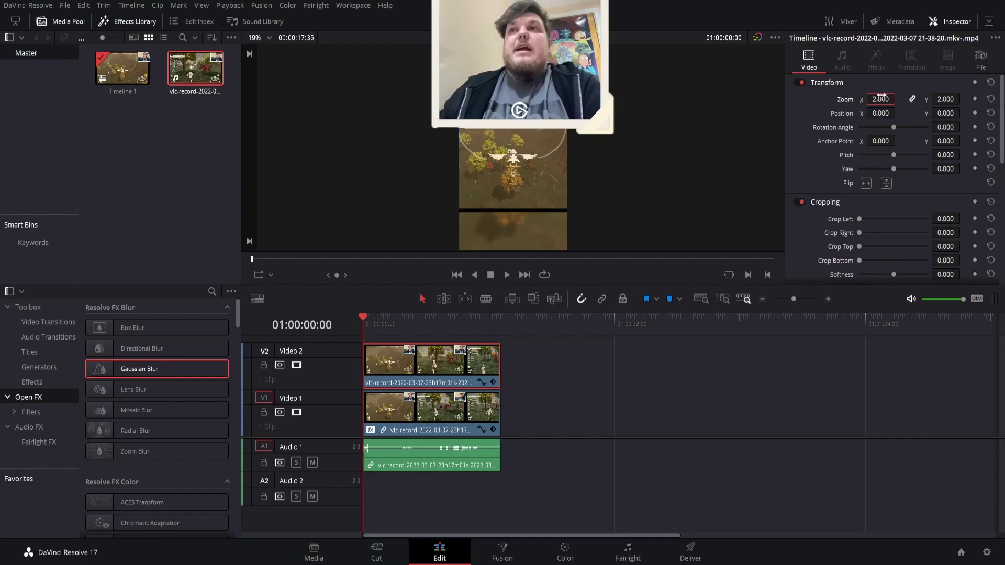
{"action": "left_click_drag", "start_coordinate": [209, 76], "coordinate": [344, 218]}
{"action": "mouse_move", "coordinate": [388, 333]}
{"action": "left_mouse_down"}
{"action": "mouse_move", "coordinate": [365, 350]}
{"action": "mouse_move", "coordinate": [372, 363]}
{"action": "mouse_move", "coordinate": [369, 337]}
{"action": "left_mouse_up"}
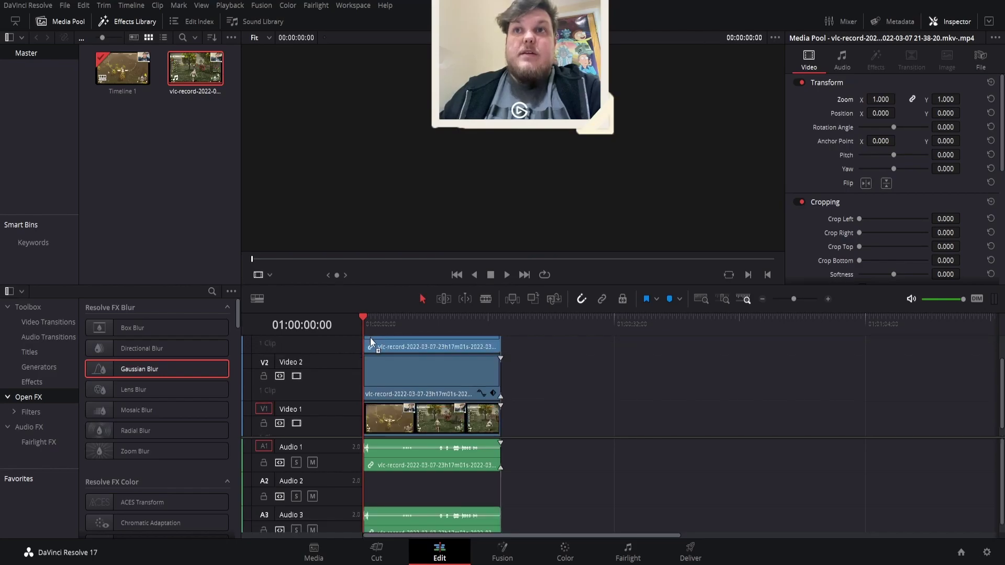
Delete the extra Audio 3 clip, then open the top Video 3 clip on the Fusion page
{"action": "left_click", "coordinate": [442, 514]}
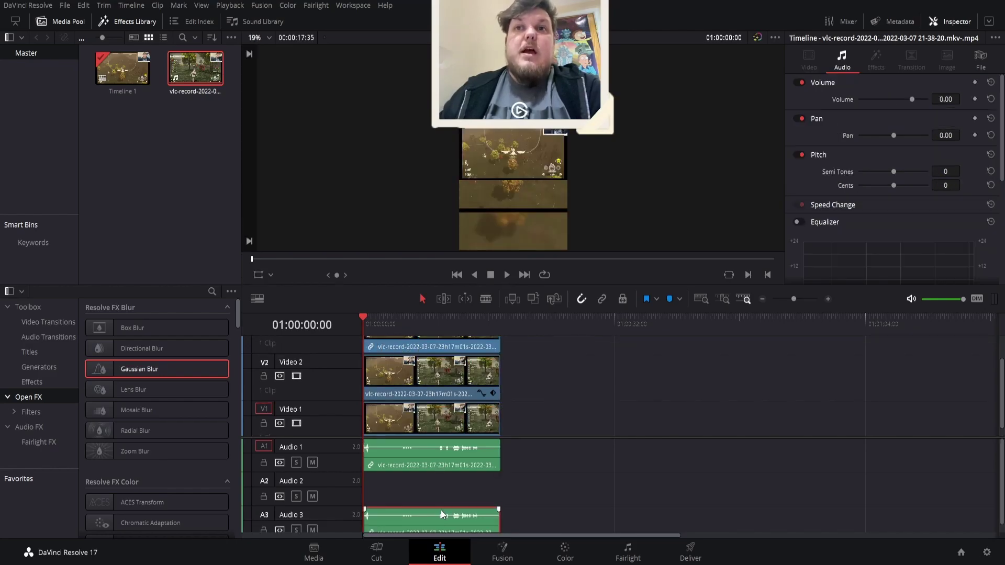
{"action": "key", "text": "Delete"}
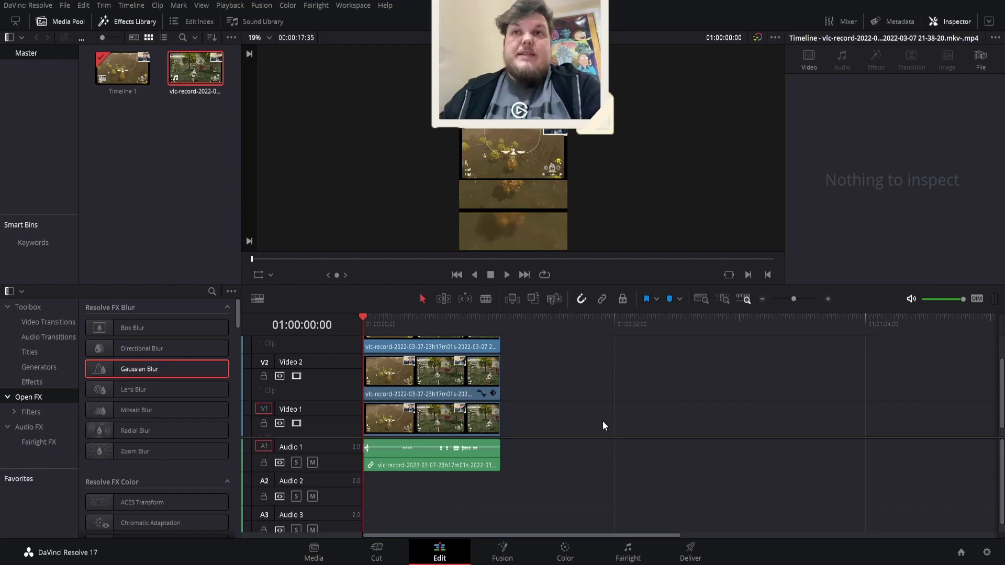
{"action": "scroll", "coordinate": [582, 410], "scroll_direction": "up", "scroll_amount": 2}
{"action": "left_click", "coordinate": [451, 366]}
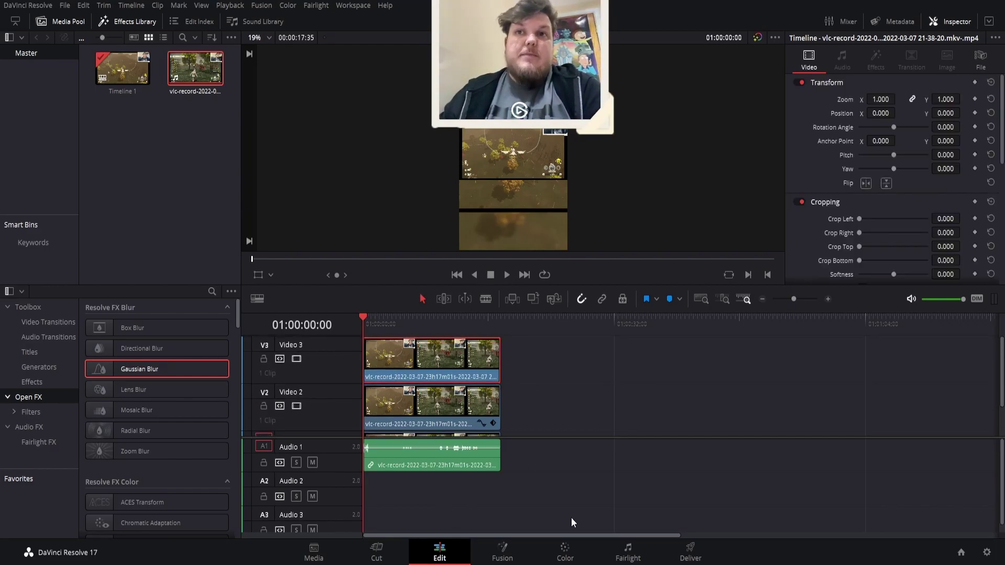
{"action": "left_click", "coordinate": [503, 555]}
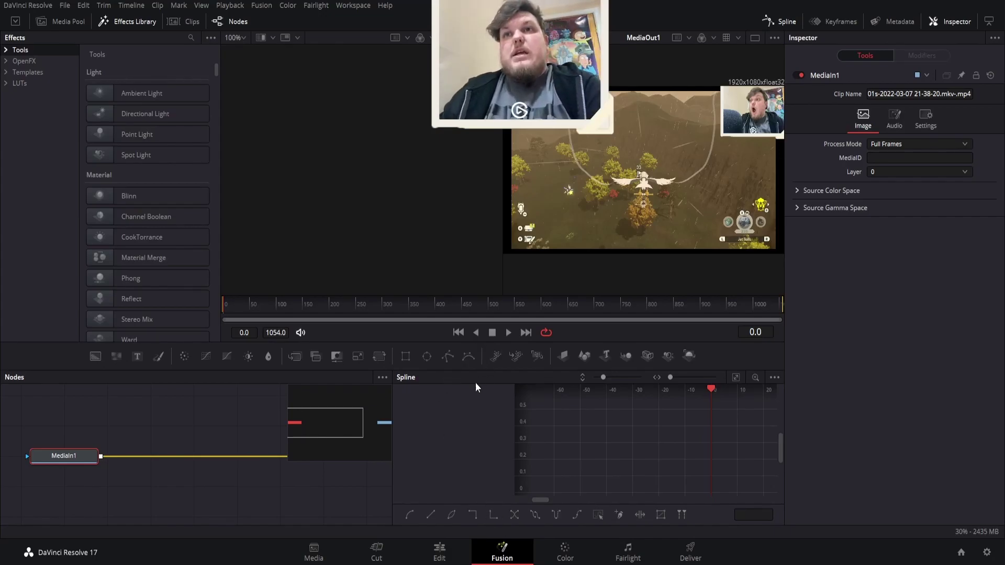
Mask the Video 3 clip with a 0.15 × 0.15 Ellipse over the upper-right webcam, then return to Edit
{"action": "left_click", "coordinate": [427, 357]}
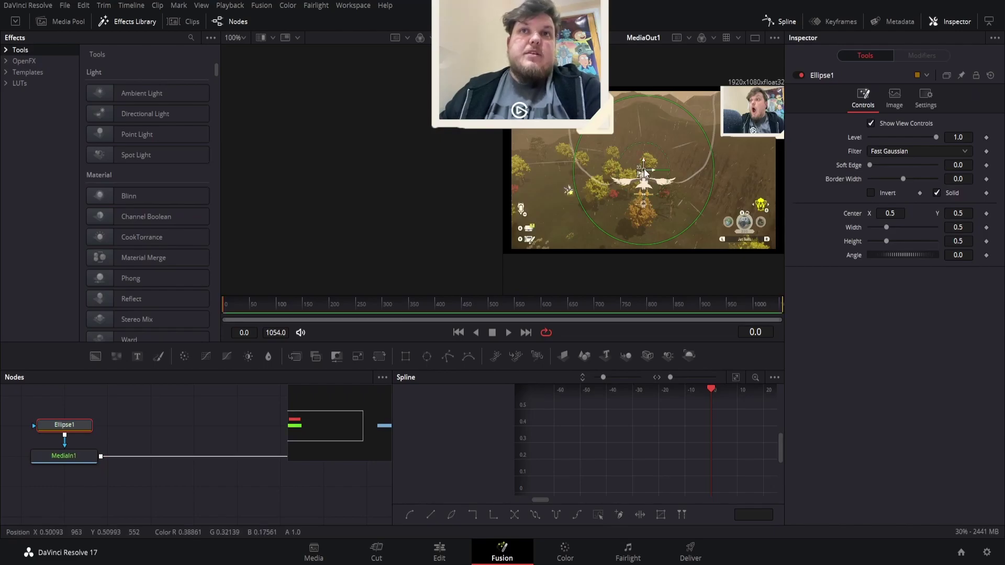
{"action": "left_click_drag", "start_coordinate": [643, 168], "coordinate": [758, 108]}
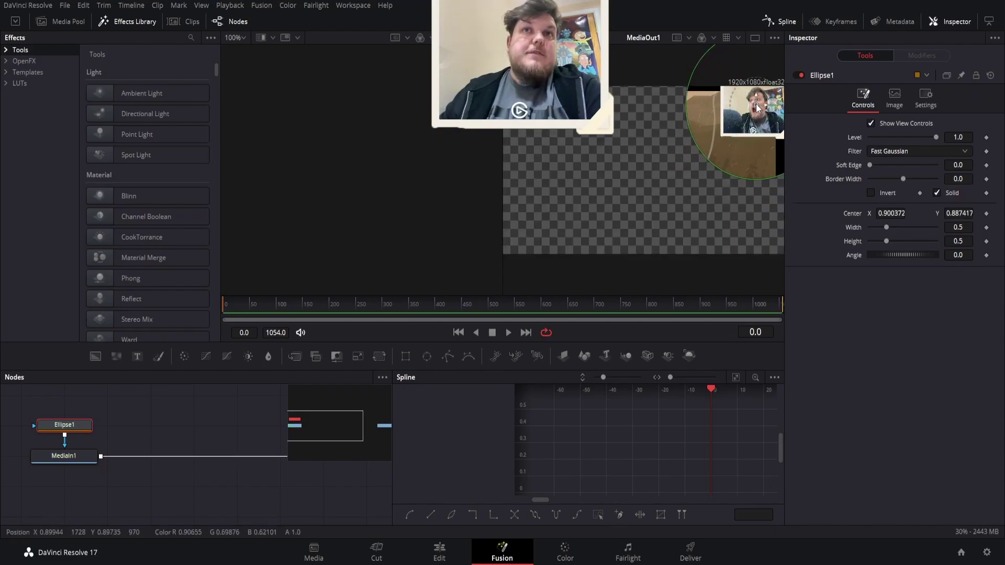
{"action": "left_click", "coordinate": [966, 227]}
{"action": "key", "text": "BackSpace"}
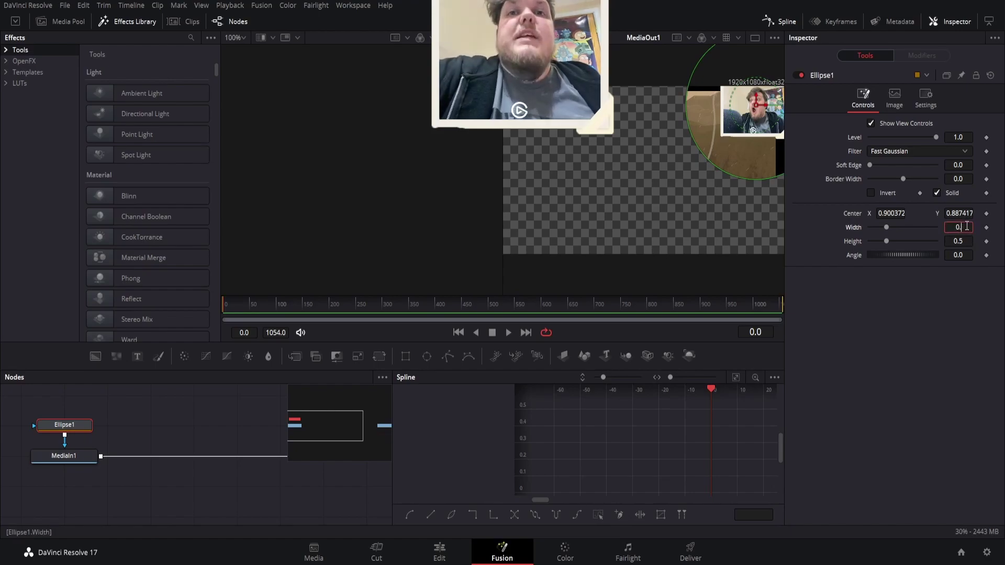
{"action": "type", "text": "15"}
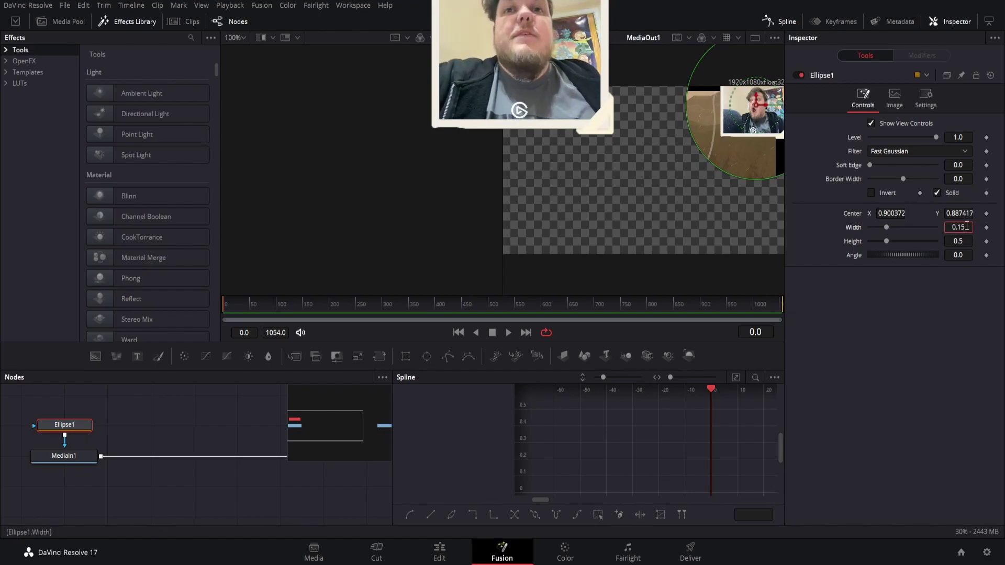
{"action": "key", "text": "Tab"}
{"action": "key", "text": "BackSpace"}
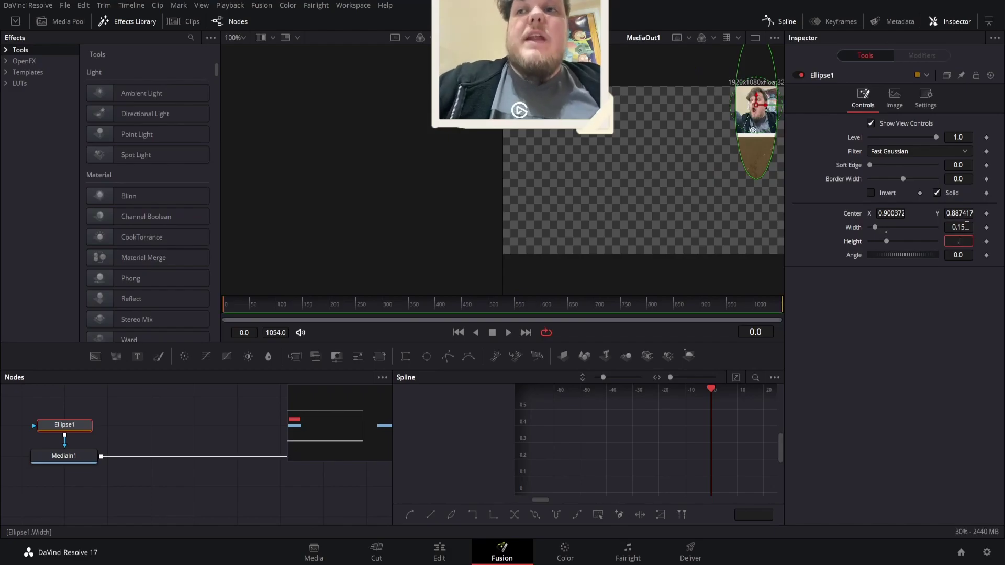
{"action": "type", "text": ".15"}
{"action": "key", "text": "Tab"}
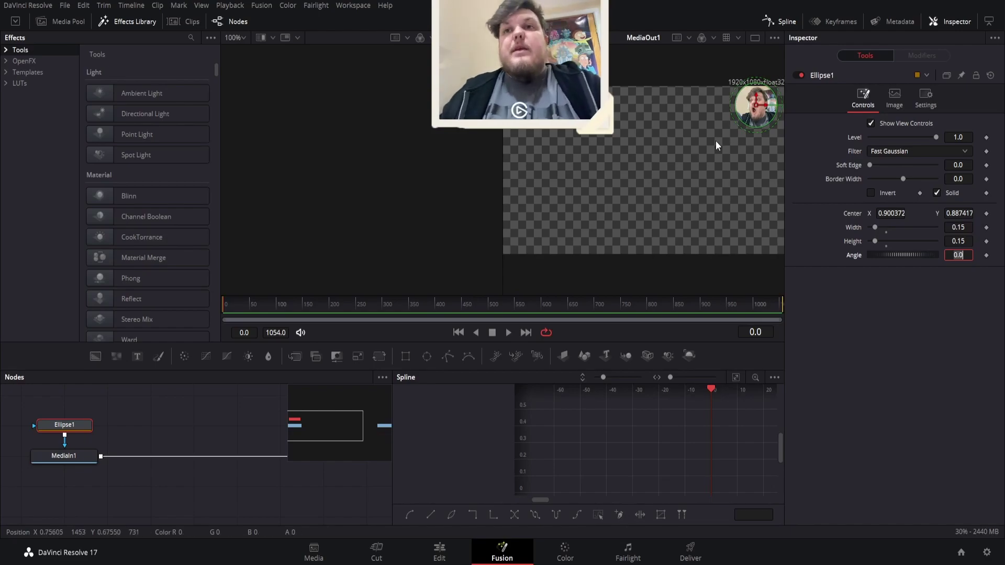
{"action": "left_click", "coordinate": [446, 553]}
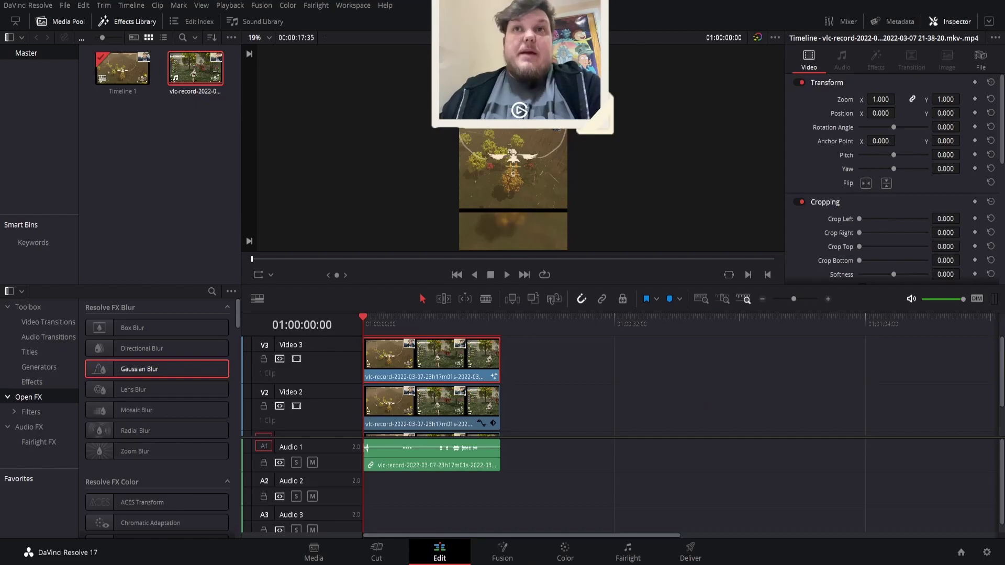
Zoom the circular webcam clip to 2.5, shift it up-left in the viewer, and go to Deliver
{"action": "left_click", "coordinate": [880, 99]}
{"action": "type", "text": "2"}
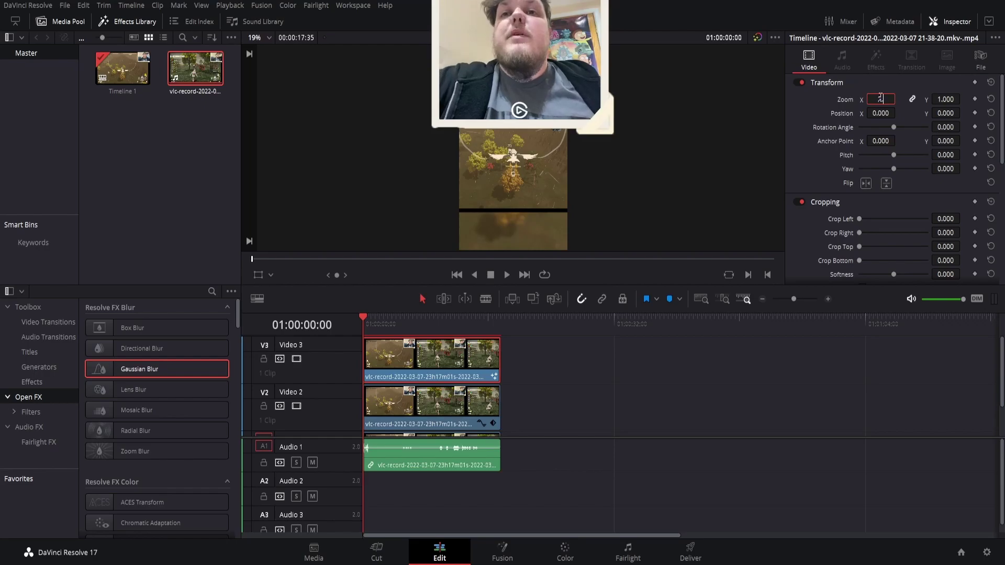
{"action": "type", "text": ".5"}
{"action": "key", "text": "Return"}
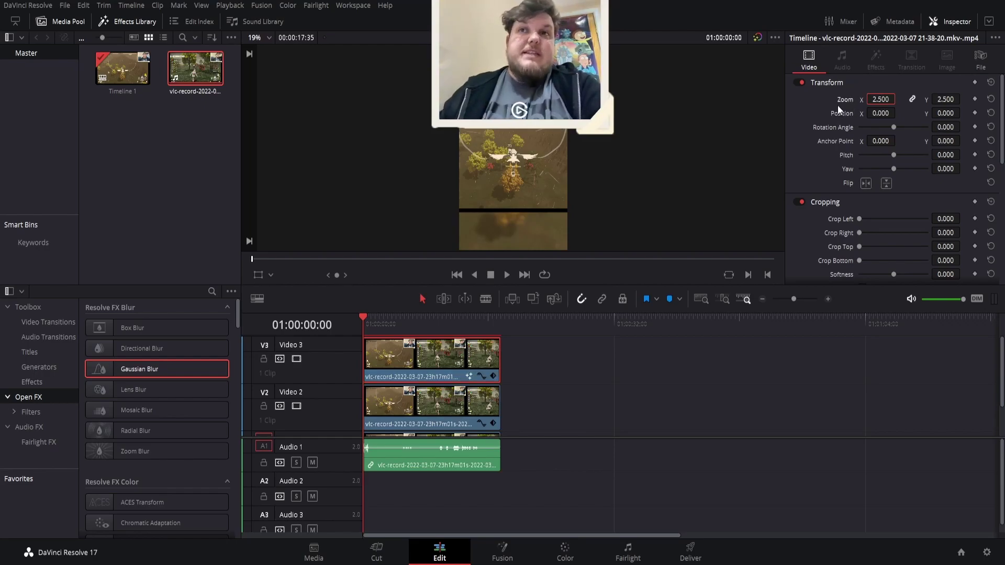
{"action": "left_click", "coordinate": [259, 277]}
{"action": "left_click_drag", "start_coordinate": [551, 172], "coordinate": [445, 153]}
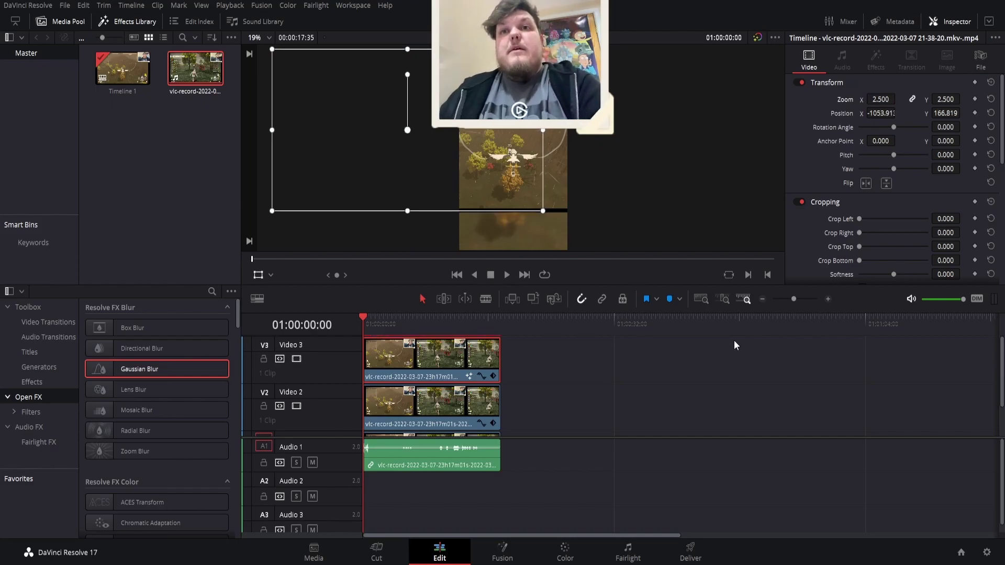
{"action": "left_click", "coordinate": [690, 551]}
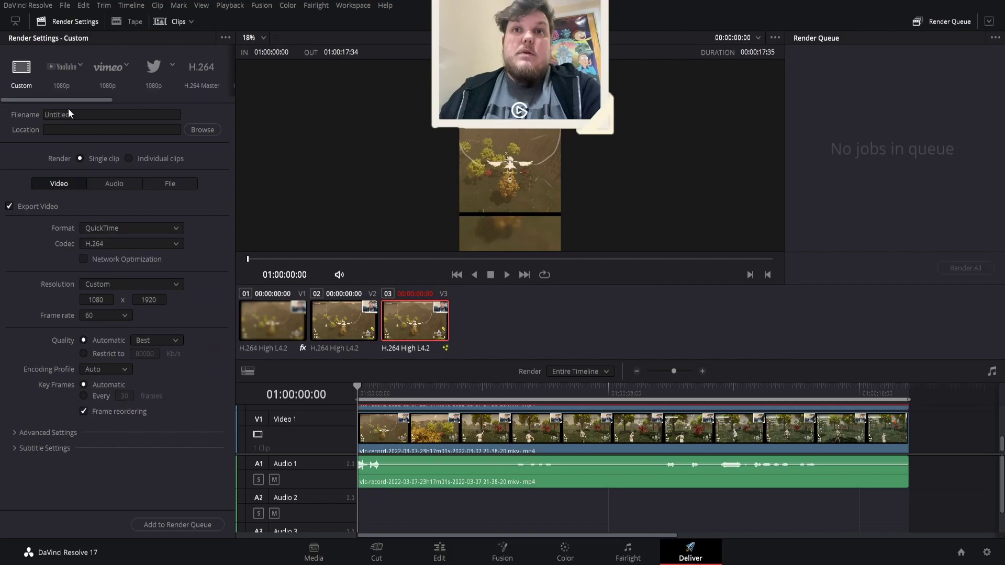
Choose MP4 as the render format, giving H.264 at 1080×1920 and 60 fps
{"action": "left_click", "coordinate": [80, 115]}
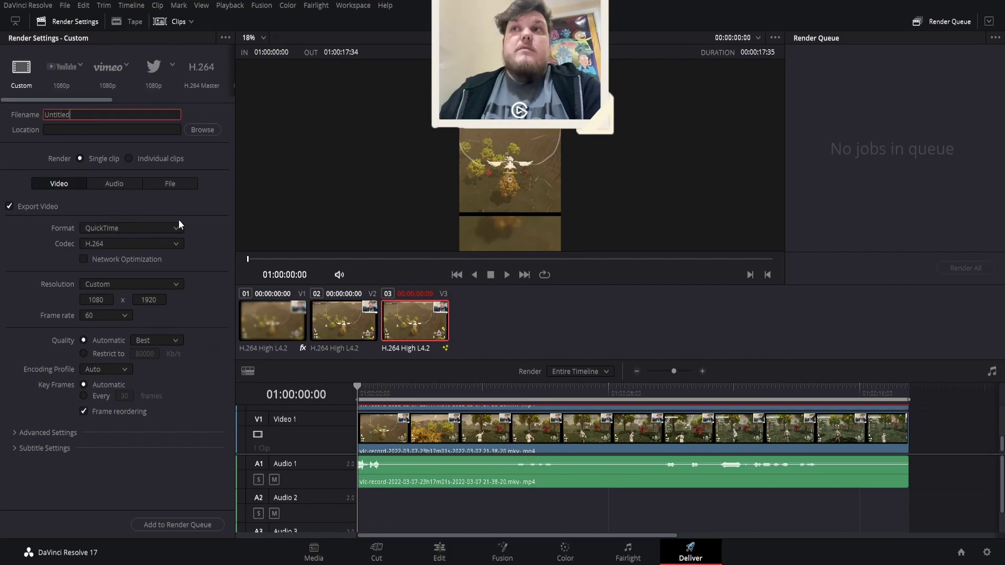
{"action": "left_click", "coordinate": [135, 231]}
{"action": "left_click", "coordinate": [123, 316]}
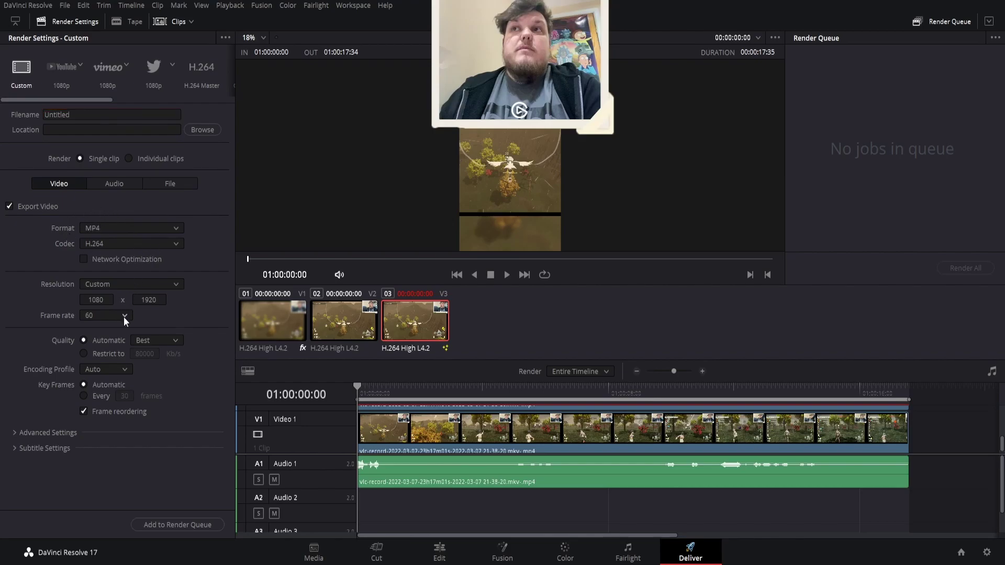